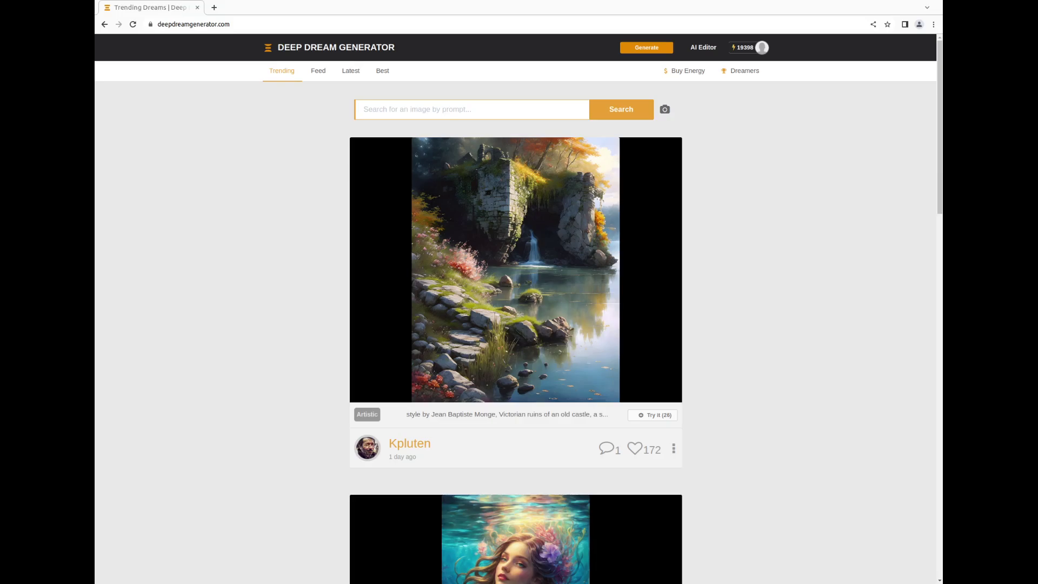
Open the AI Editor page listing the saved ice queen image.
{"action": "left_click", "coordinate": [700, 48]}
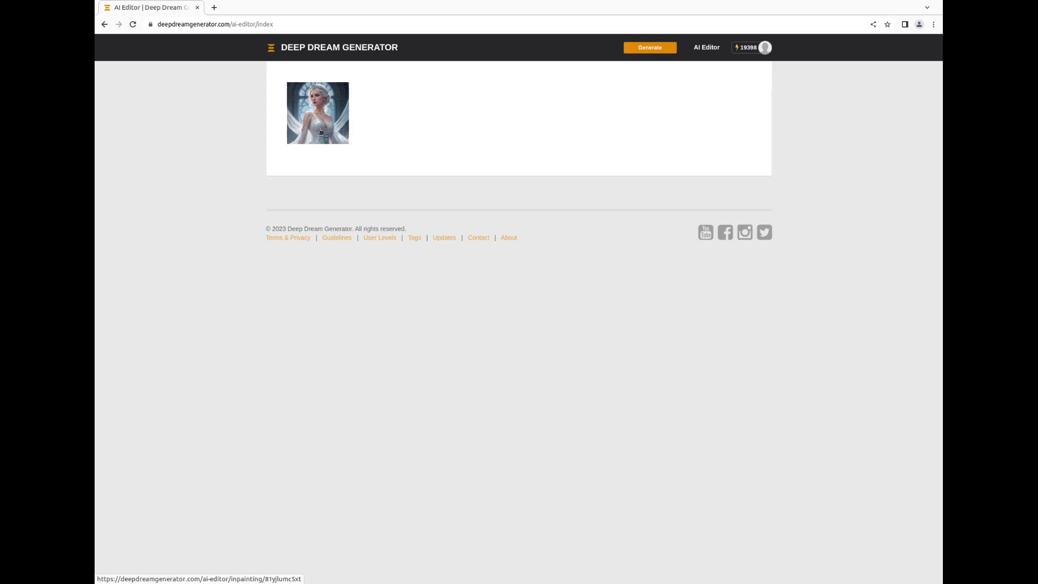
Load the ice queen image for inpainting and choose the fourth, thick brush size.
{"action": "left_click", "coordinate": [296, 102]}
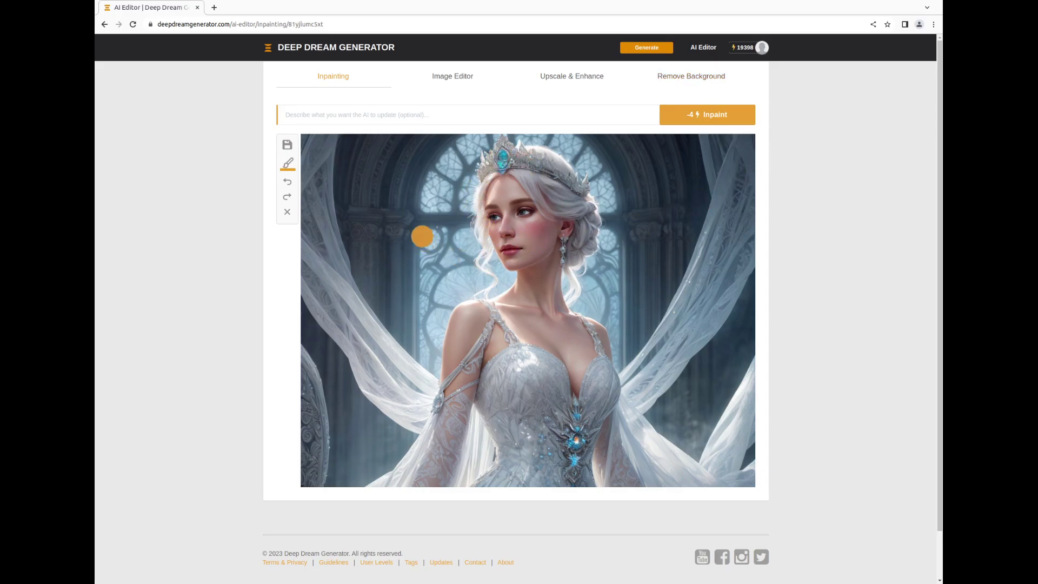
{"action": "left_click", "coordinate": [287, 163]}
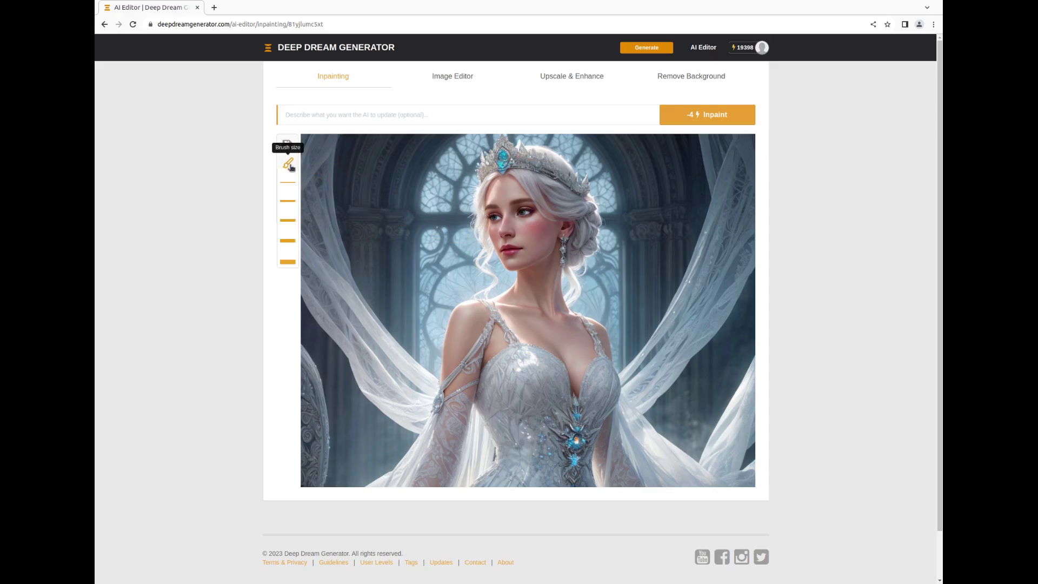
{"action": "left_click", "coordinate": [289, 241]}
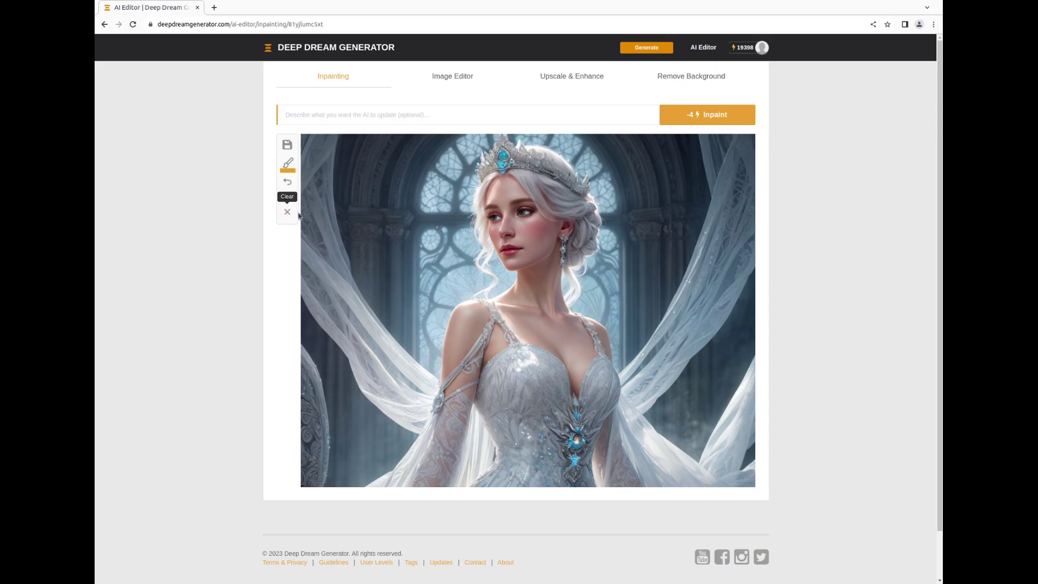
Mask the head and tiara, then inpaint it with the prompt 'Golden crown'.
{"action": "mouse_move", "coordinate": [478, 172]}
{"action": "left_mouse_down"}
{"action": "mouse_move", "coordinate": [530, 154]}
{"action": "mouse_move", "coordinate": [575, 178]}
{"action": "mouse_move", "coordinate": [592, 154]}
{"action": "mouse_move", "coordinate": [509, 133]}
{"action": "left_mouse_up"}
{"action": "left_click", "coordinate": [501, 119]}
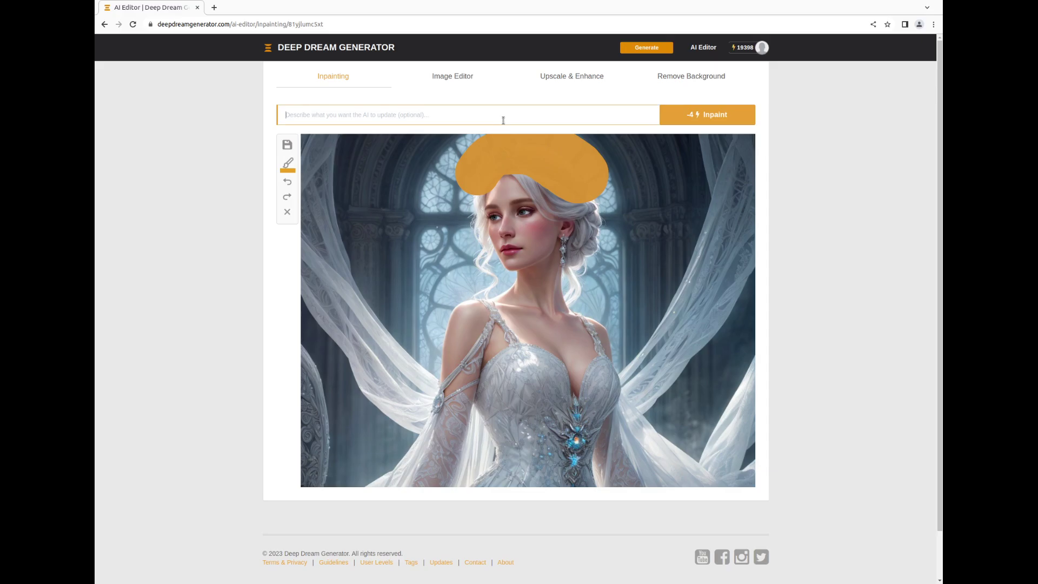
{"action": "type", "text": "Golden crown"}
{"action": "left_click", "coordinate": [730, 120]}
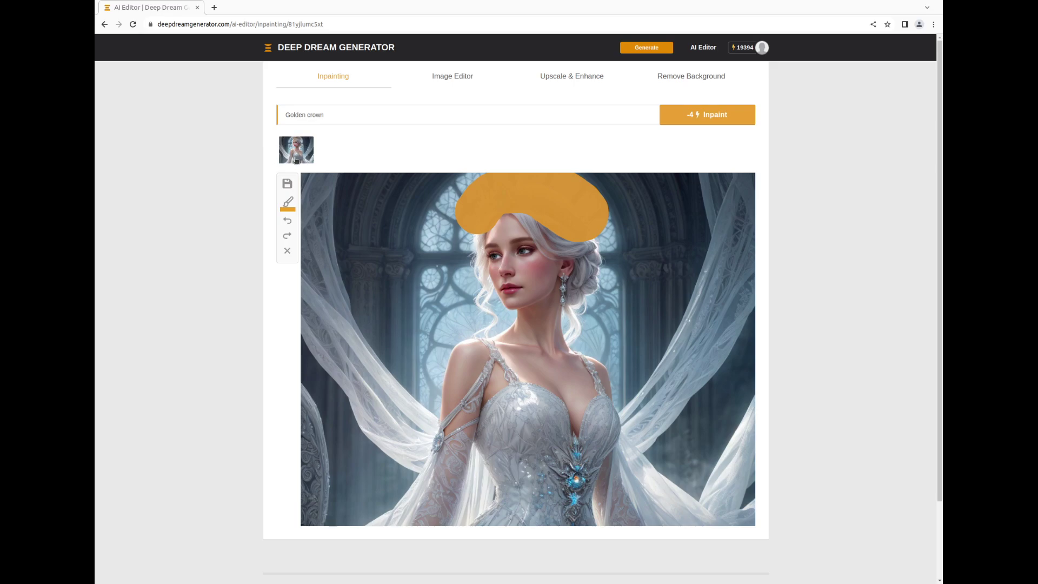
Apply the golden crown result, compare it with the original, and save the image.
{"action": "left_click", "coordinate": [300, 147]}
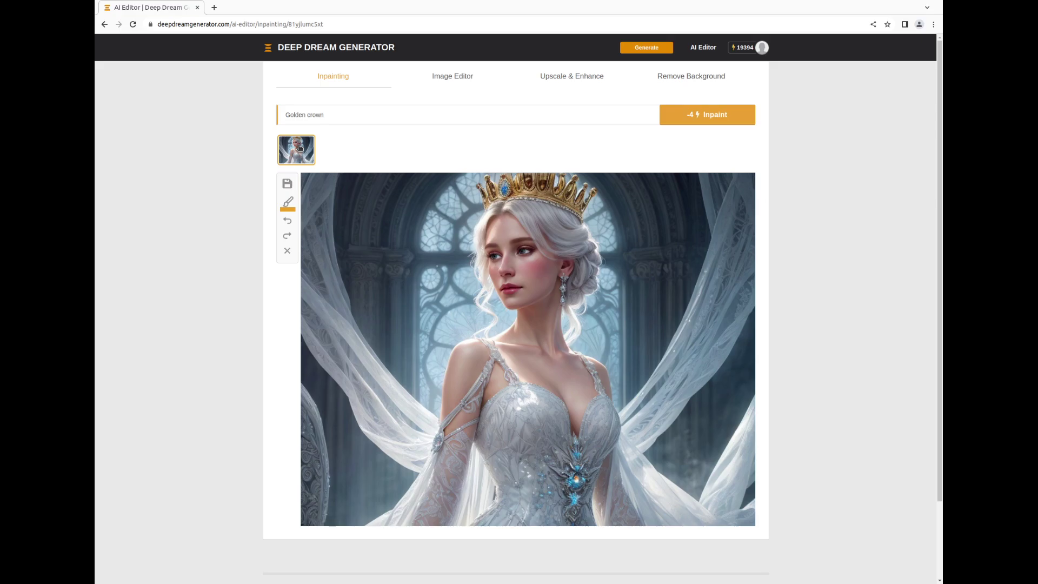
{"action": "left_click", "coordinate": [301, 147]}
{"action": "left_click", "coordinate": [301, 147]}
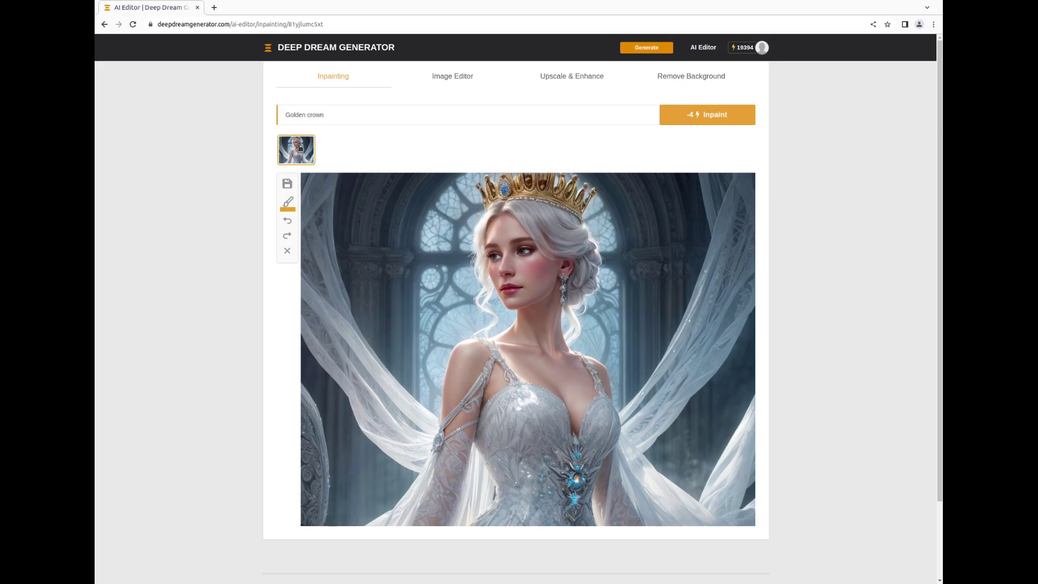
{"action": "left_click", "coordinate": [287, 185]}
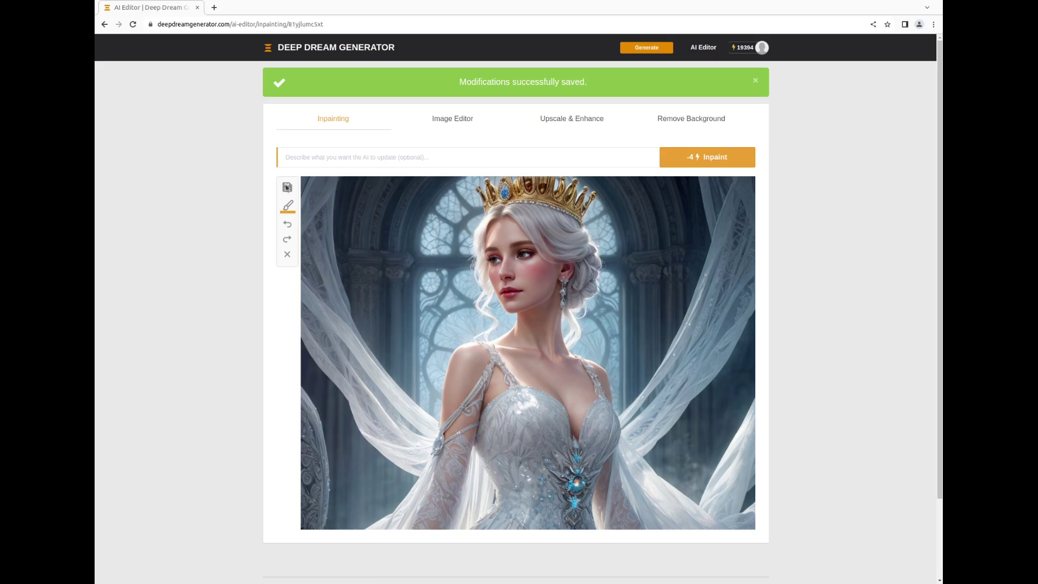
In the Image Editor, set brightness to -9, contrast to 42 and saturation to 49.
{"action": "left_click", "coordinate": [438, 125]}
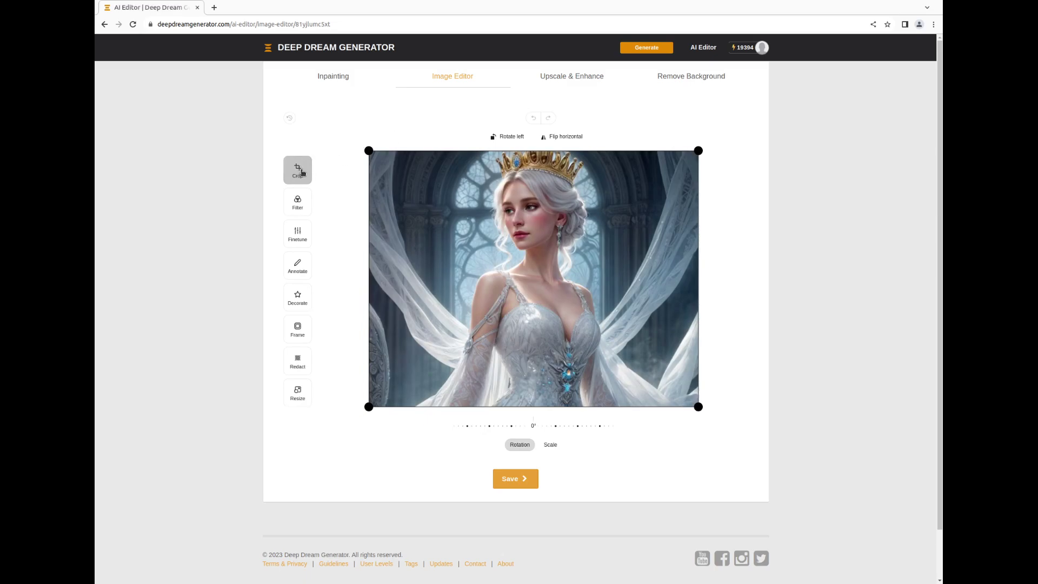
{"action": "left_click", "coordinate": [301, 200]}
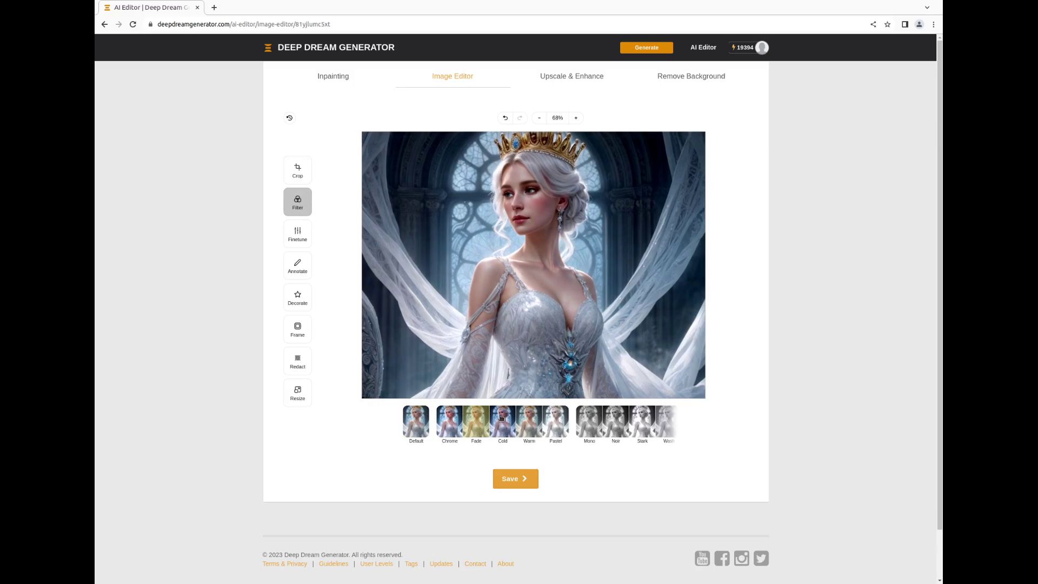
{"action": "left_click", "coordinate": [298, 233]}
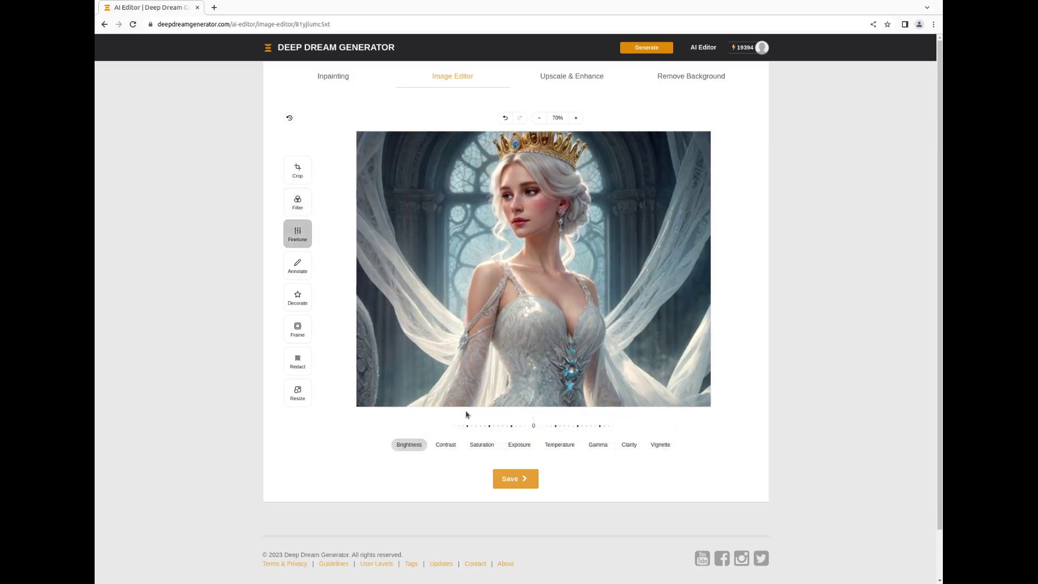
{"action": "mouse_move", "coordinate": [468, 425]}
{"action": "left_mouse_down"}
{"action": "mouse_move", "coordinate": [452, 420]}
{"action": "mouse_move", "coordinate": [501, 420]}
{"action": "mouse_move", "coordinate": [456, 429]}
{"action": "left_mouse_up"}
{"action": "left_click", "coordinate": [448, 445]}
{"action": "left_click", "coordinate": [473, 445]}
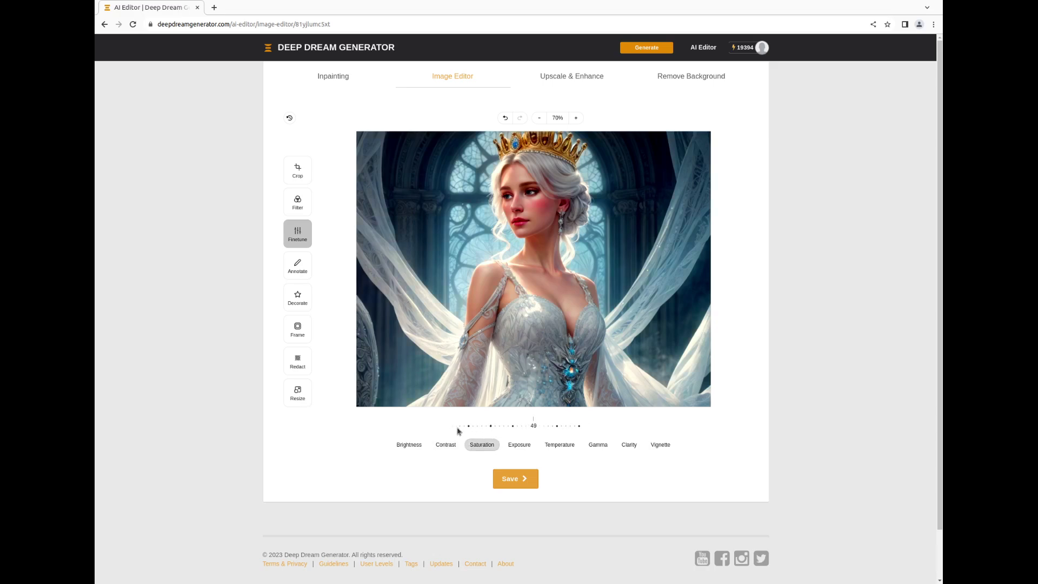
Add a white double-line frame and pixelate a rectangle over the dress.
{"action": "left_click", "coordinate": [303, 268]}
{"action": "left_click", "coordinate": [300, 297]}
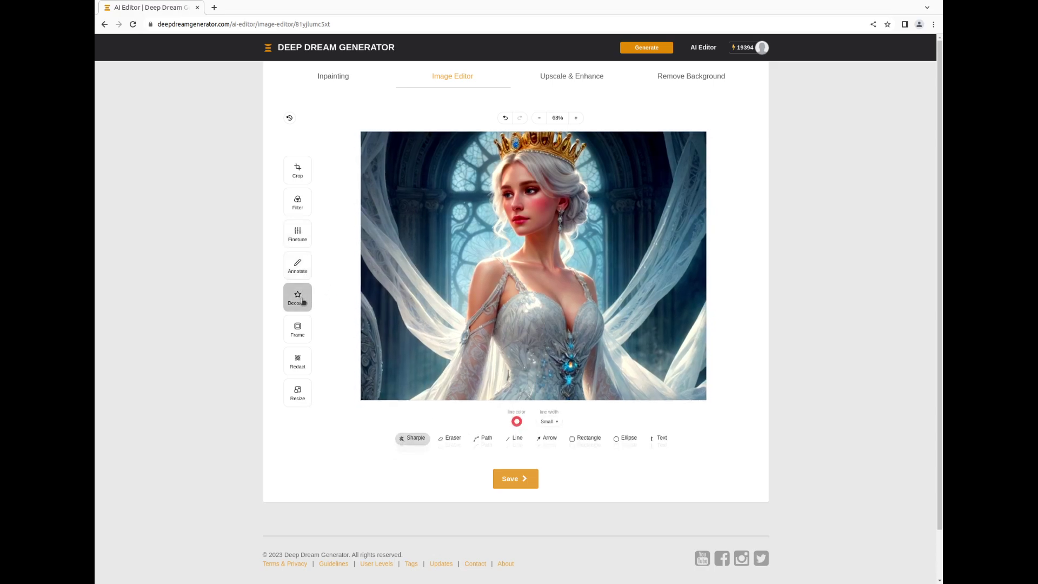
{"action": "left_click", "coordinate": [301, 328]}
{"action": "left_click", "coordinate": [520, 435]}
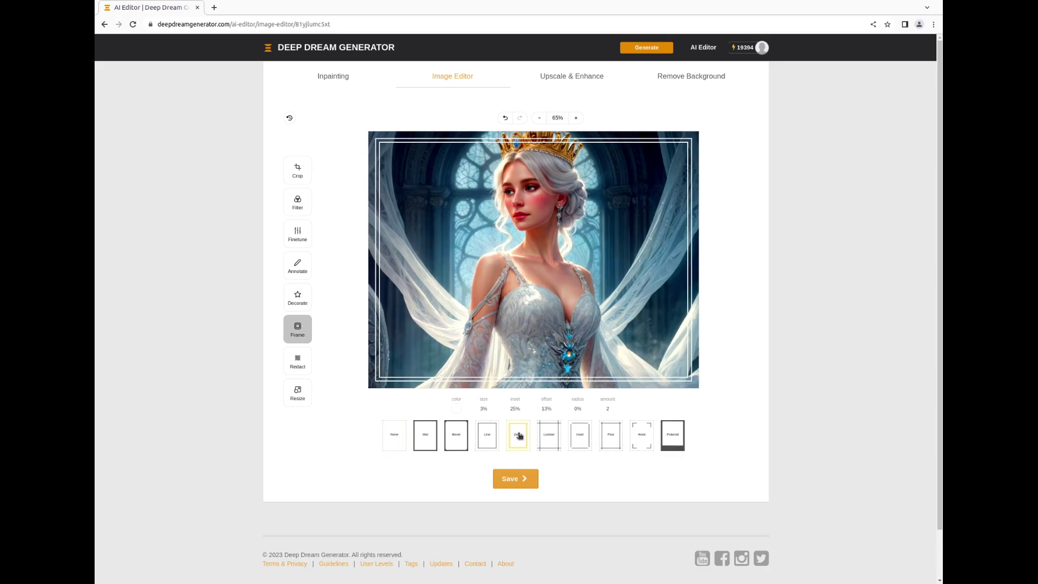
{"action": "left_click", "coordinate": [306, 363]}
{"action": "left_click_drag", "start_coordinate": [419, 268], "coordinate": [655, 423]}
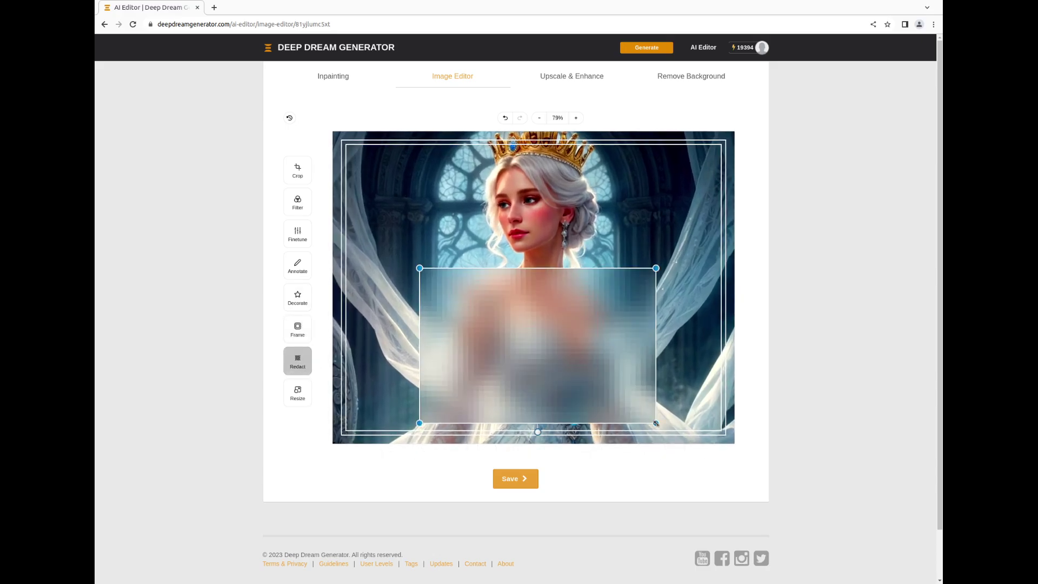
{"action": "left_click", "coordinate": [302, 402]}
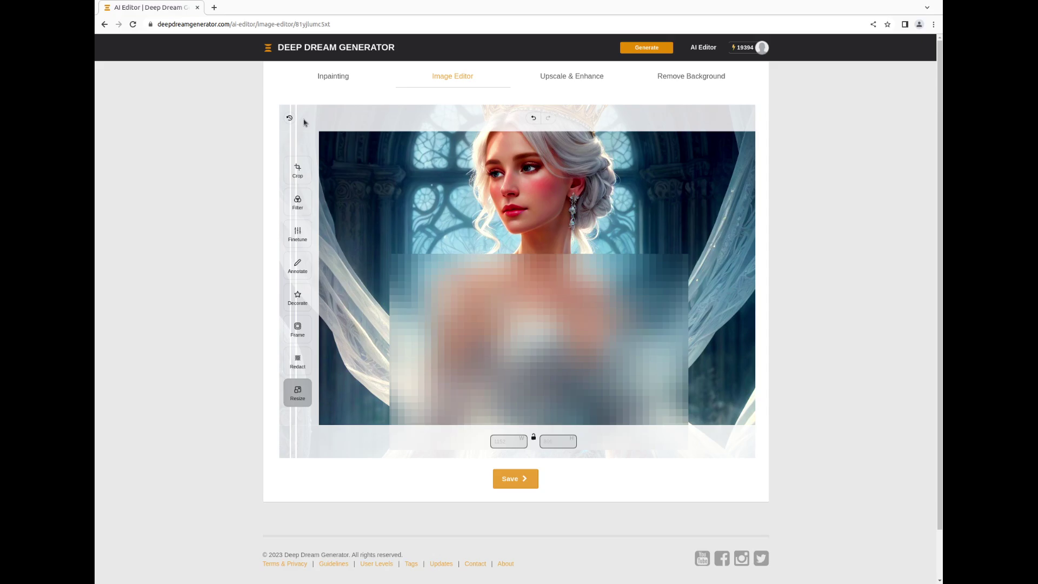
Reset the image, discarding the tone adjustments, frame and pixelation.
{"action": "left_click", "coordinate": [290, 119]}
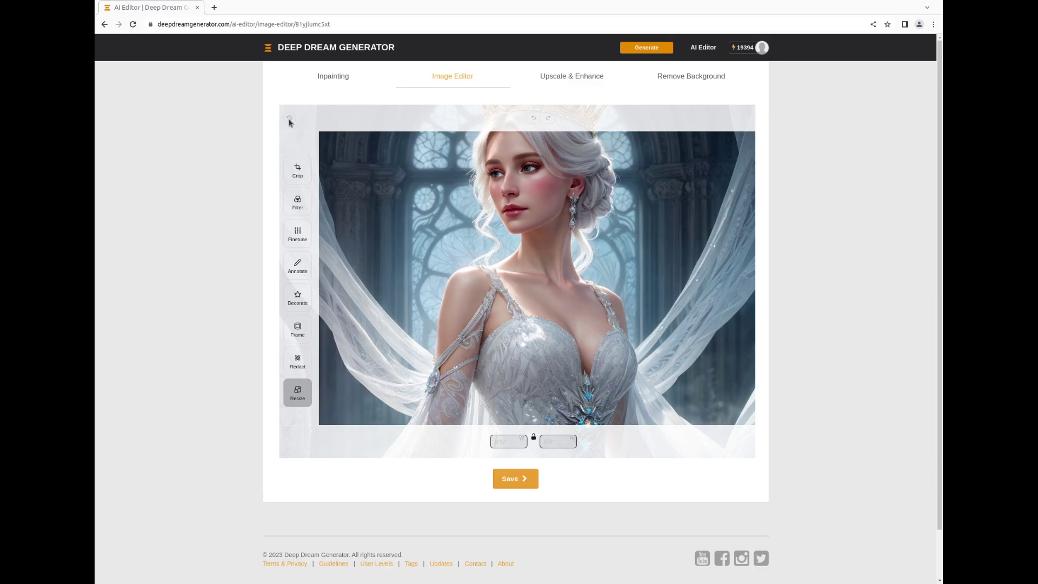
Upscale the crowned queen image at 5MP resolution in Upscale & Enhance.
{"action": "left_click", "coordinate": [559, 81]}
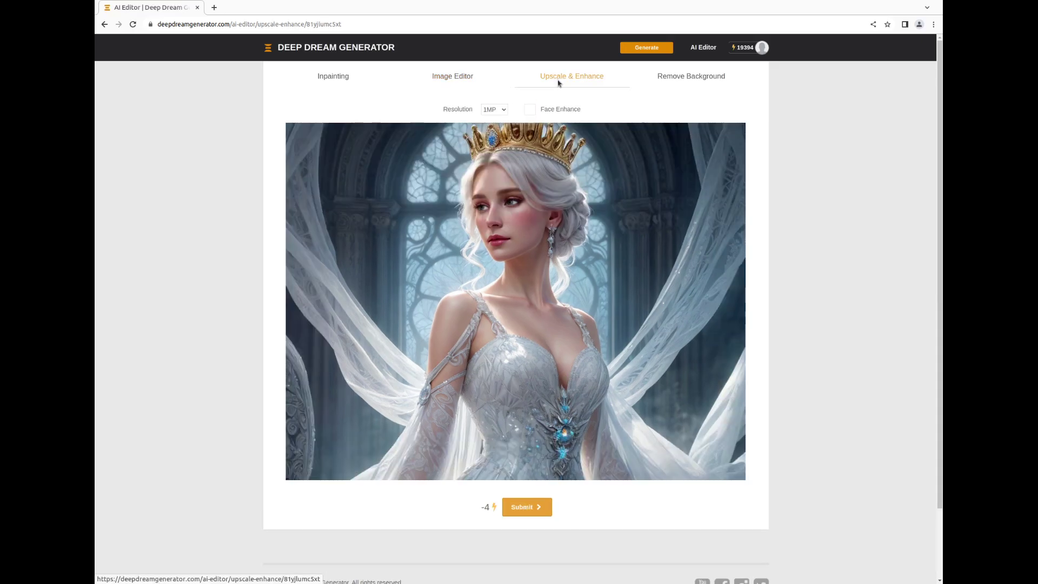
{"action": "left_click", "coordinate": [497, 134]}
{"action": "left_click", "coordinate": [545, 508]}
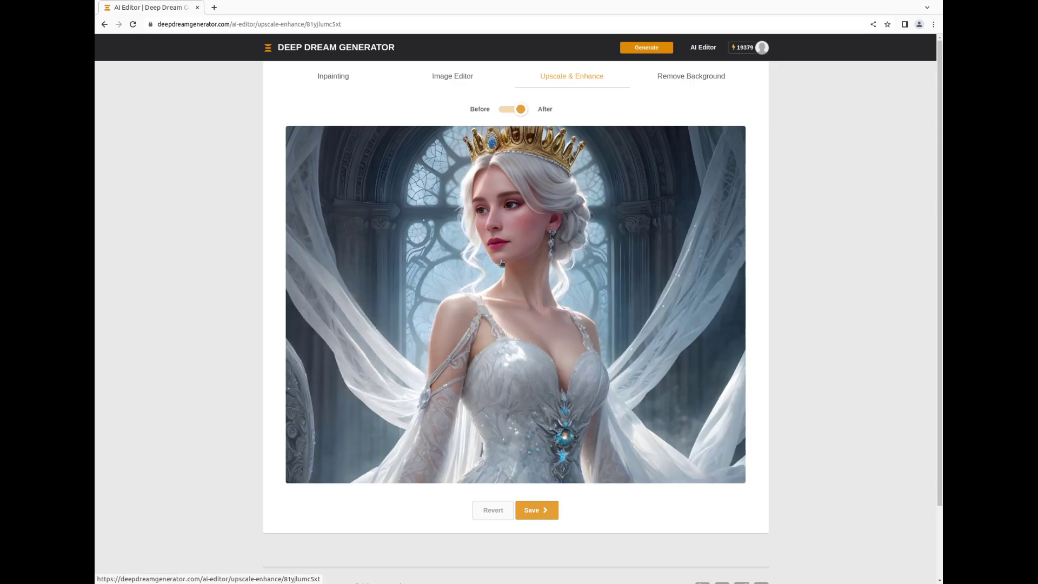
Compare the upscaled image against the original, then save the upscaled version.
{"action": "left_click", "coordinate": [507, 110]}
{"action": "left_click", "coordinate": [507, 110]}
{"action": "left_click", "coordinate": [507, 110]}
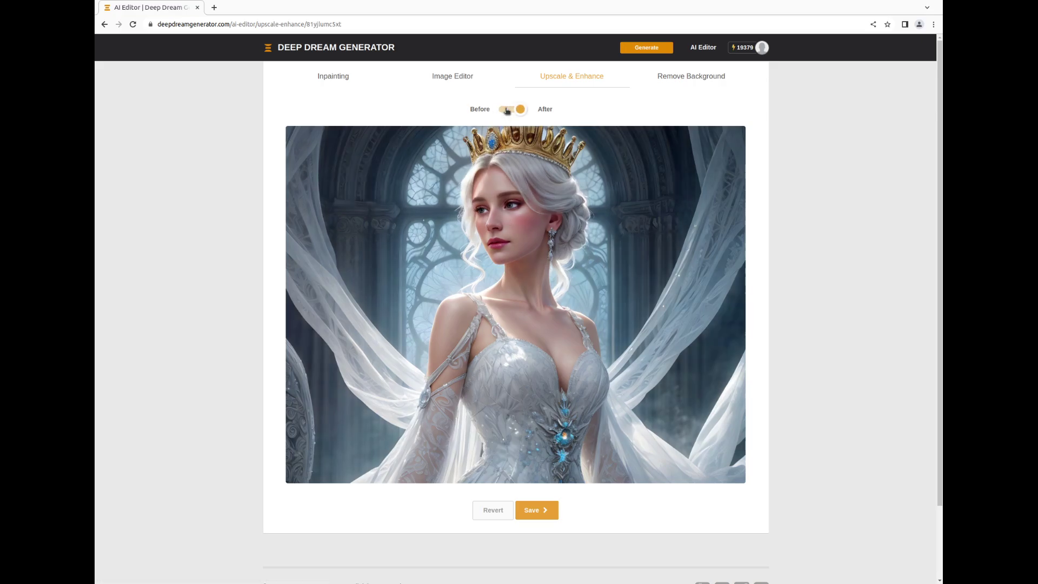
{"action": "left_click", "coordinate": [507, 110]}
{"action": "left_click", "coordinate": [507, 110]}
{"action": "left_click", "coordinate": [507, 110]}
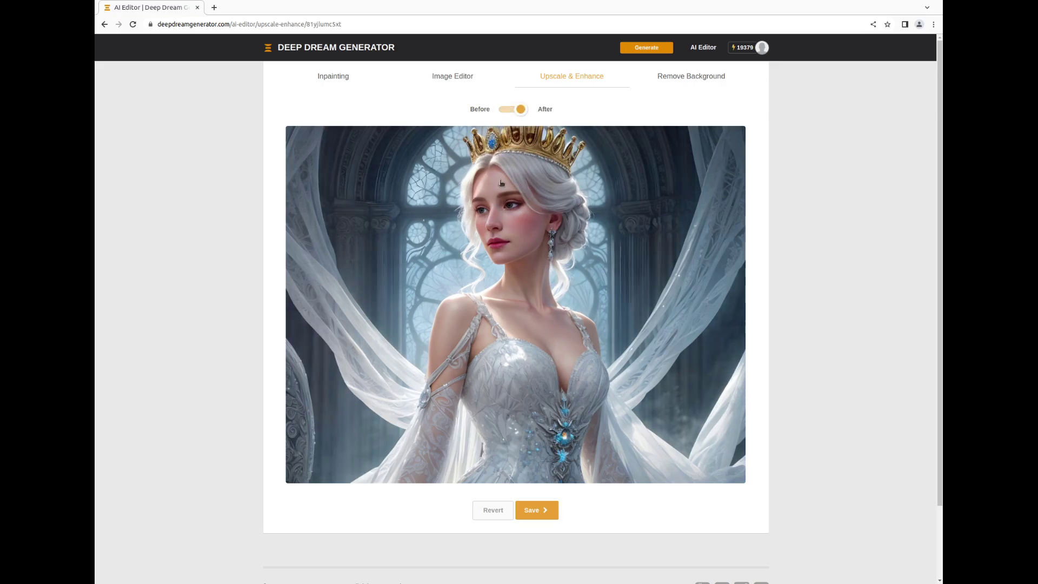
{"action": "left_click", "coordinate": [530, 517]}
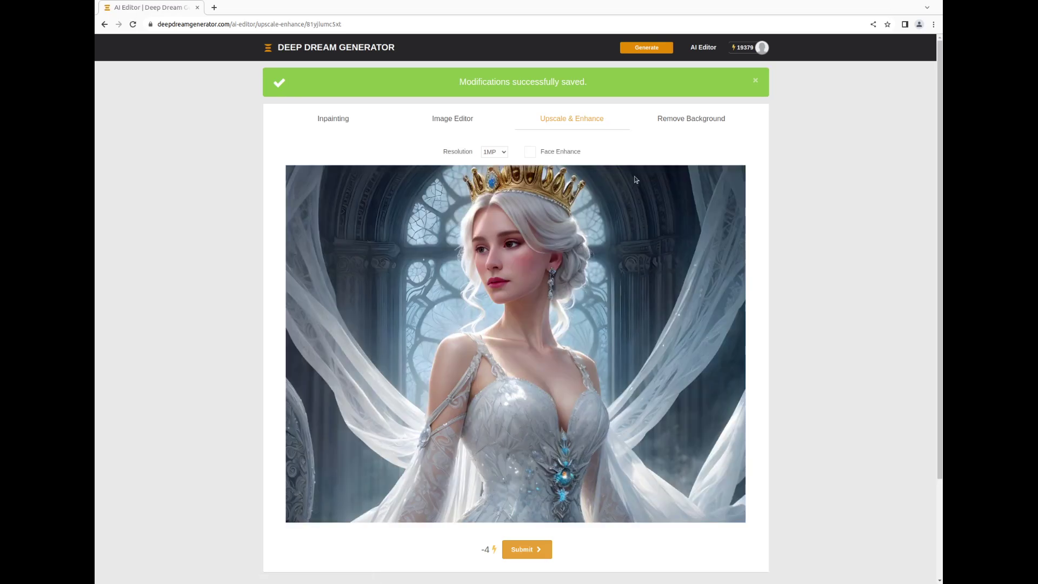
{"action": "left_click", "coordinate": [661, 124]}
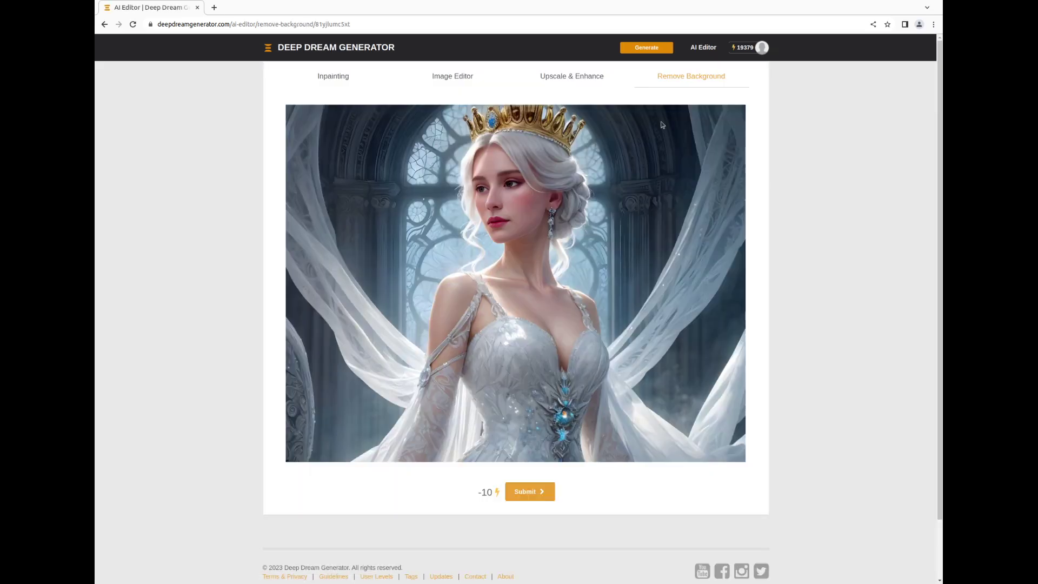
Run background removal to cut the crowned queen out onto plain white.
{"action": "left_click", "coordinate": [539, 495]}
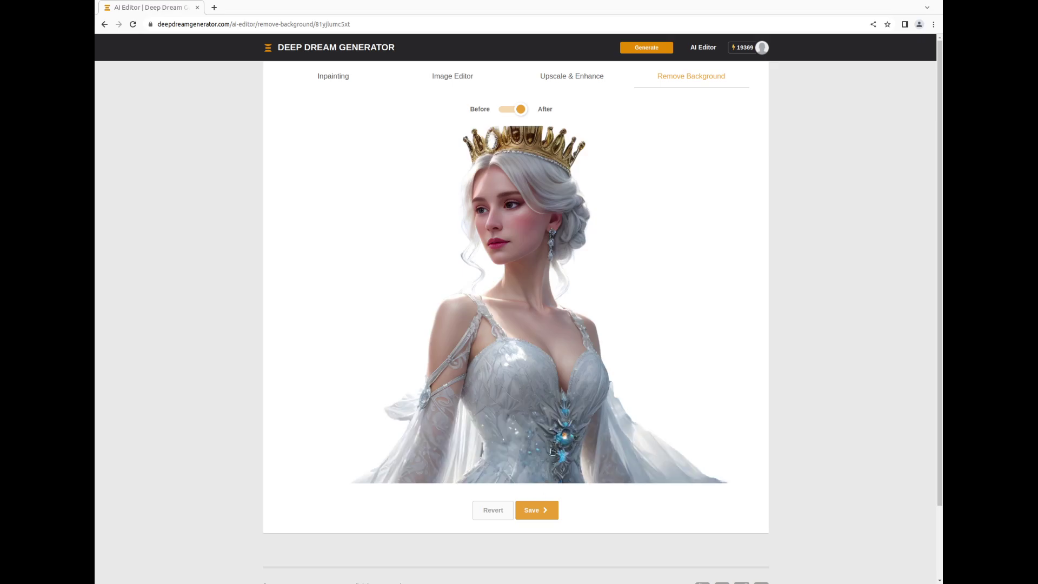
Compare the cut-out with the original gothic background, then save the background-free image.
{"action": "left_click", "coordinate": [514, 108]}
{"action": "left_click", "coordinate": [514, 108]}
{"action": "left_click", "coordinate": [514, 108]}
{"action": "left_click", "coordinate": [514, 108]}
{"action": "left_click", "coordinate": [514, 109]}
{"action": "left_click", "coordinate": [513, 108]}
{"action": "left_click", "coordinate": [537, 512]}
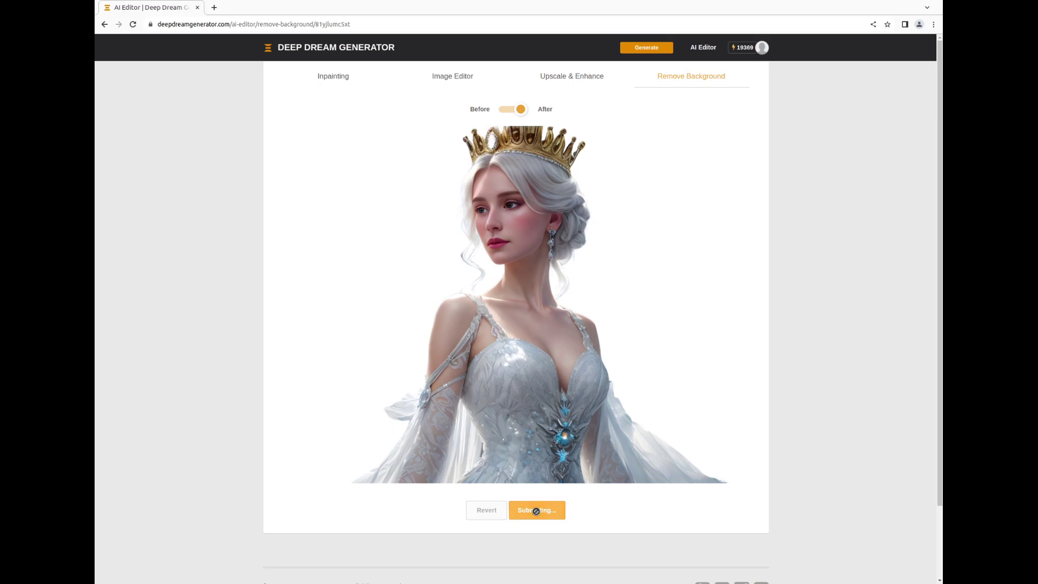